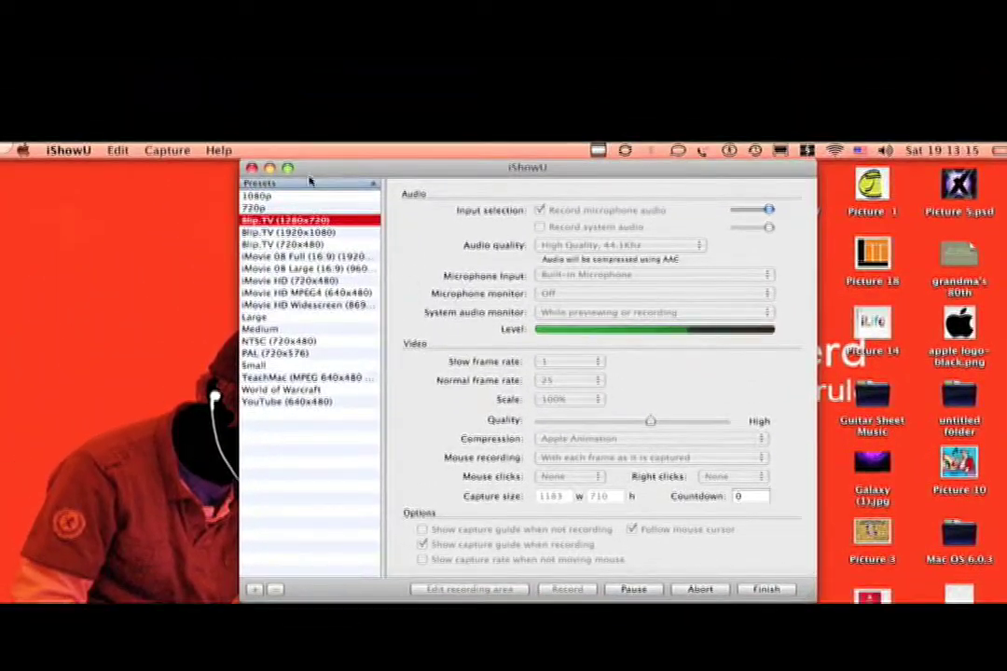
# - Minimize the iShowU recording settings window to the Dock
pyautogui.click(269, 168)
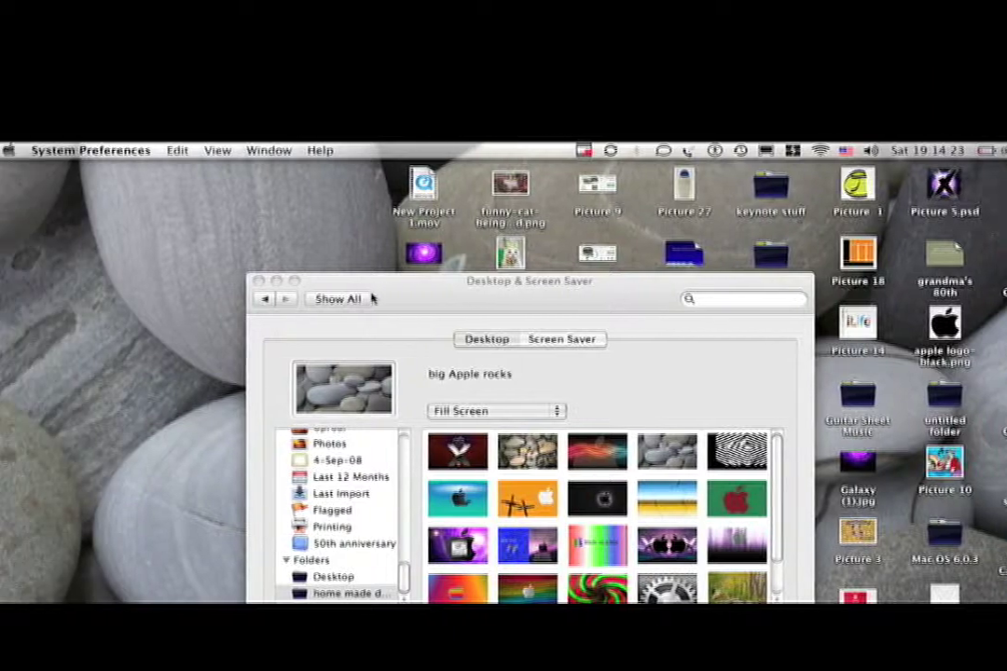
# - Return to the full grid of preference panes with big Apple rocks wallpaper applied
pyautogui.click(369, 298)
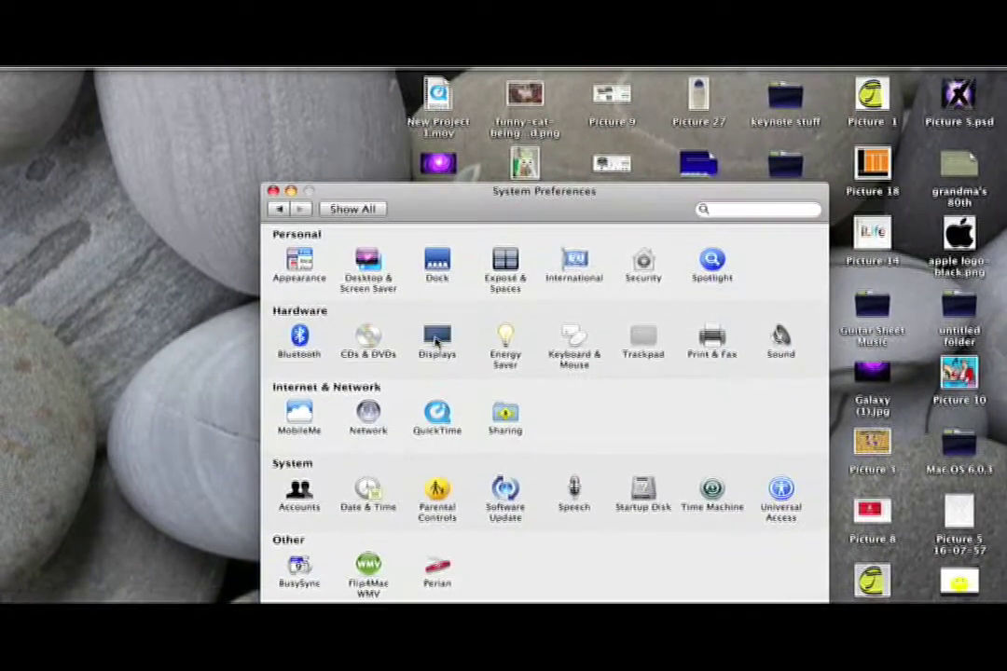
# - Review the Color LCD and second monitor resolution lists in Displays, then view Arrangement
pyautogui.click(435, 343)
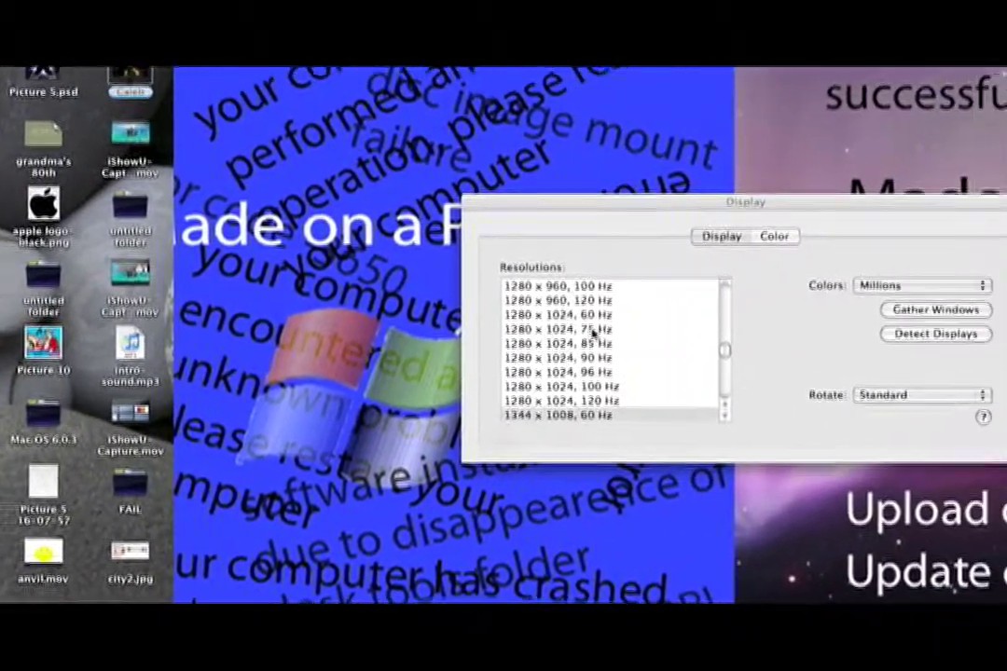
pyautogui.scroll(-3, 580, 335)
pyautogui.scroll(-3, 490, 332)
pyautogui.scroll(-3, 519, 339)
pyautogui.scroll(-2, 519, 338)
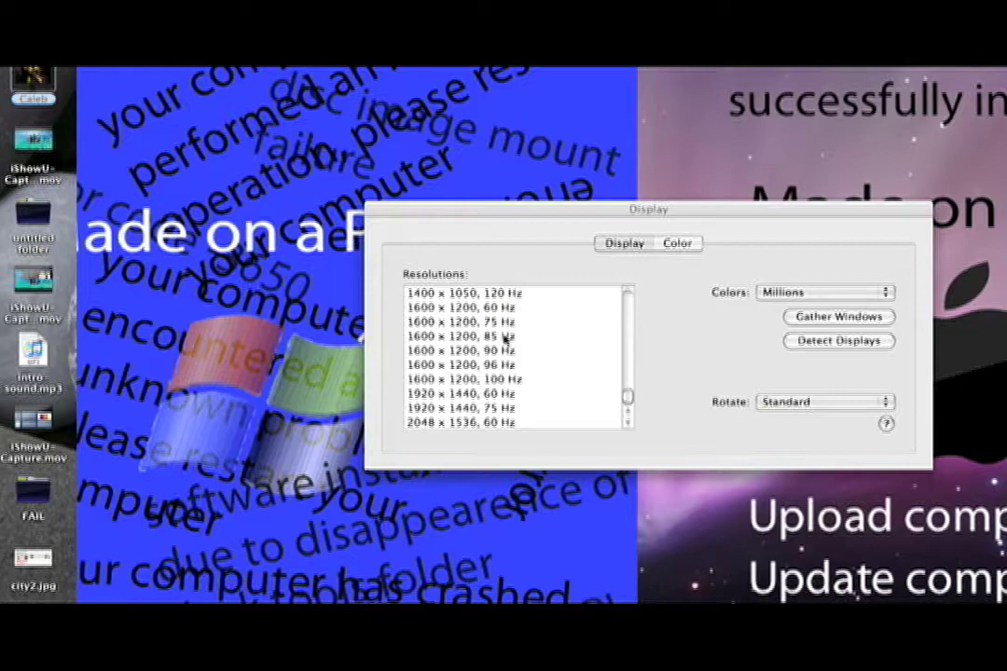
pyautogui.scroll(3, 504, 340)
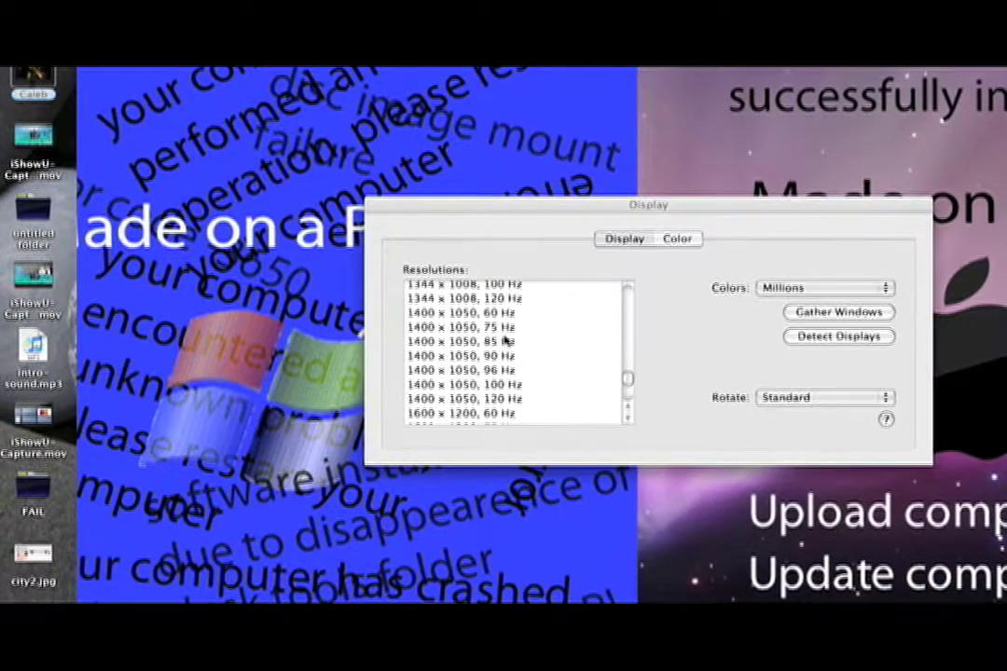
pyautogui.scroll(5, 505, 341)
pyautogui.scroll(-8, 504, 339)
pyautogui.scroll(2, 504, 340)
pyautogui.scroll(6, 507, 341)
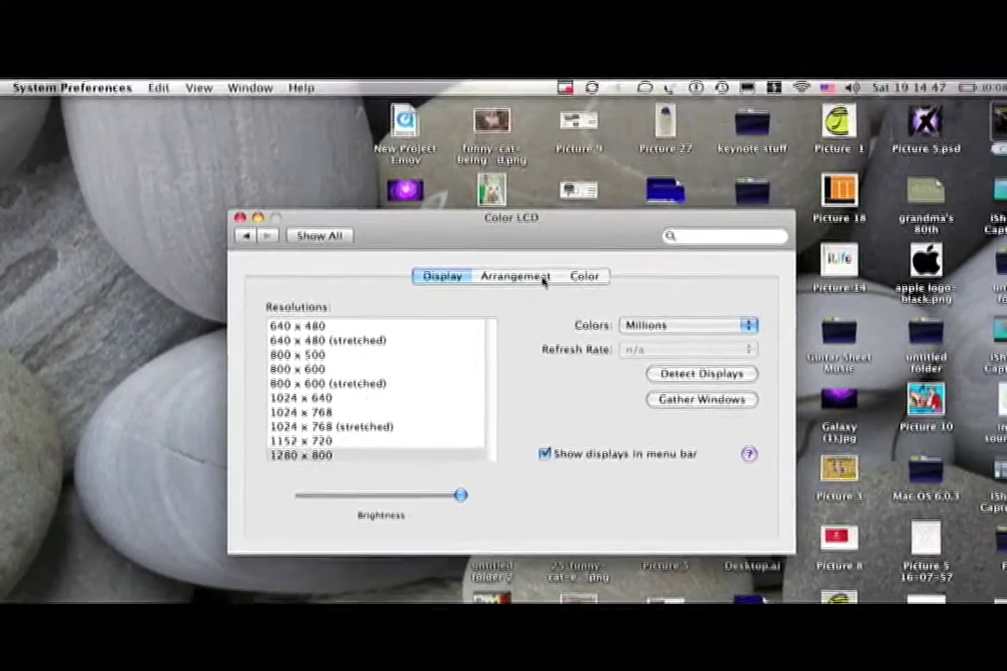
pyautogui.click(528, 296)
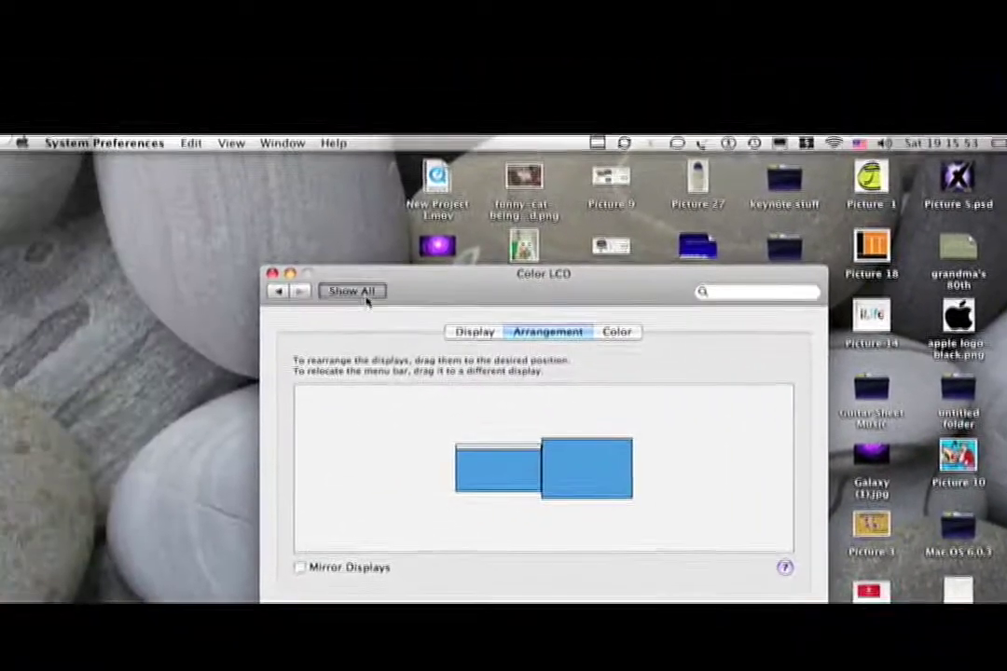
# - Leave Displays with the side-by-side arrangement kept and show all preference panes
pyautogui.click(352, 291)
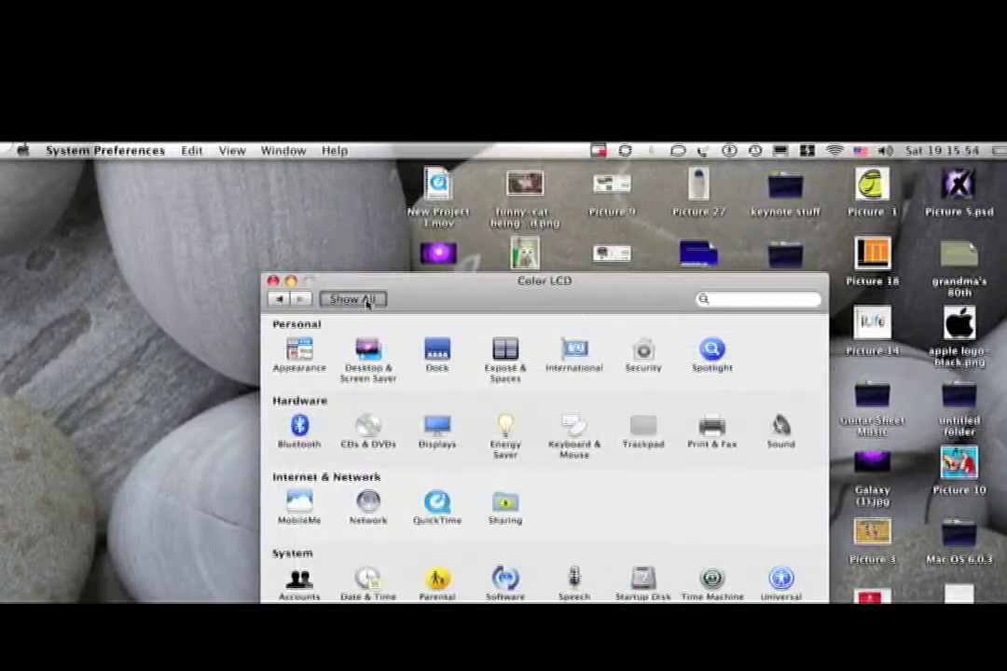